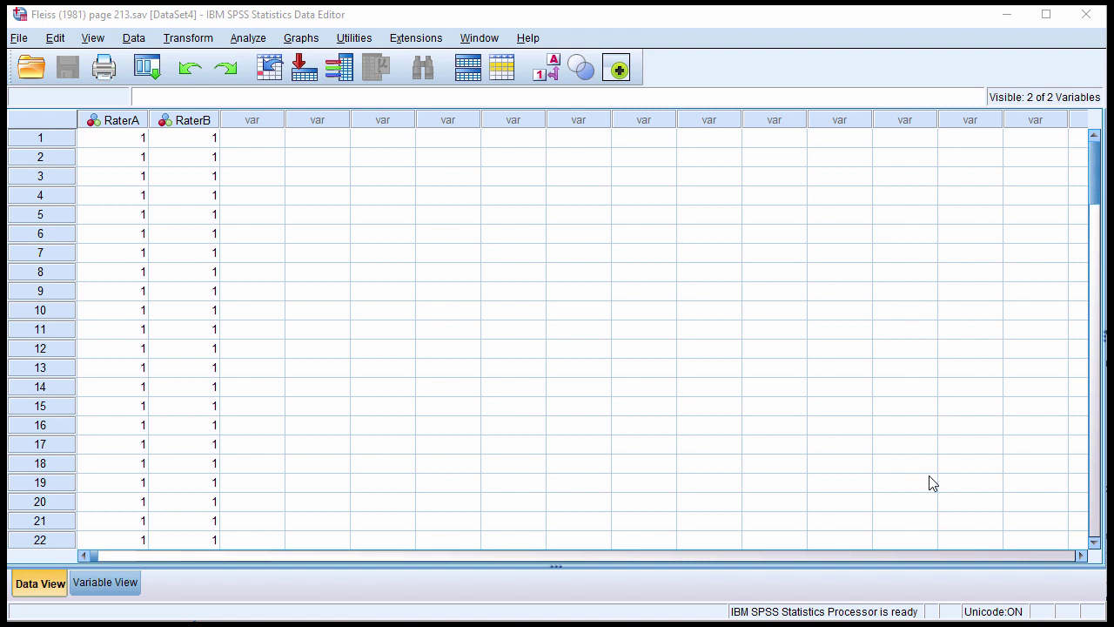
# Look over the RaterA and RaterB ratings in Data View, scrolling down and back up
pyautogui.click(124, 121)
pyautogui.click(194, 144)
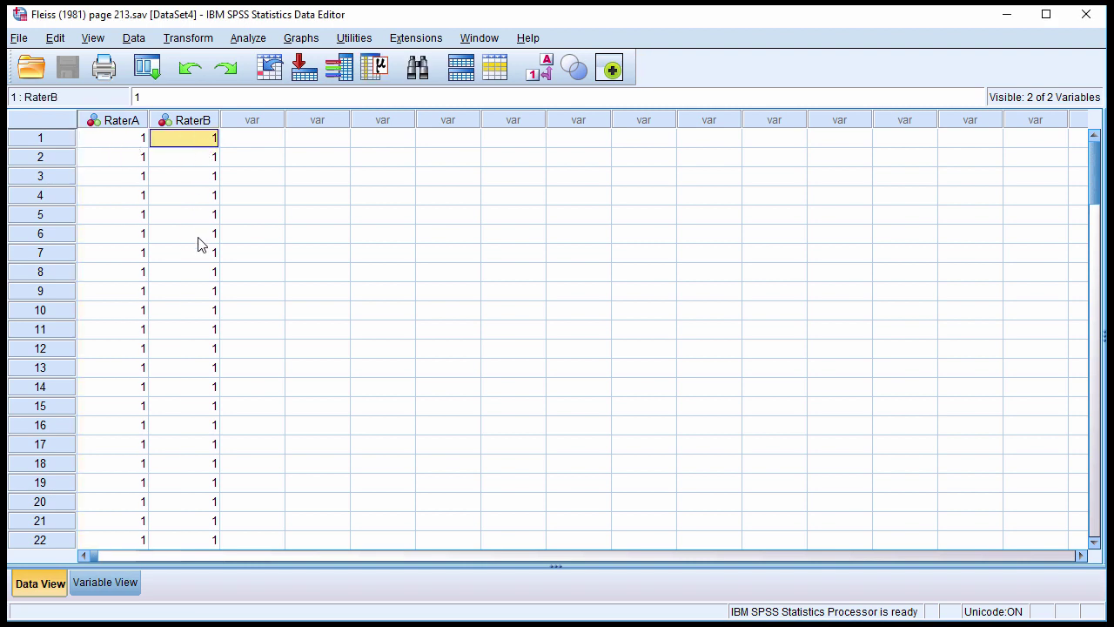
pyautogui.scroll(-9, 194, 313)
pyautogui.scroll(-15, 194, 313)
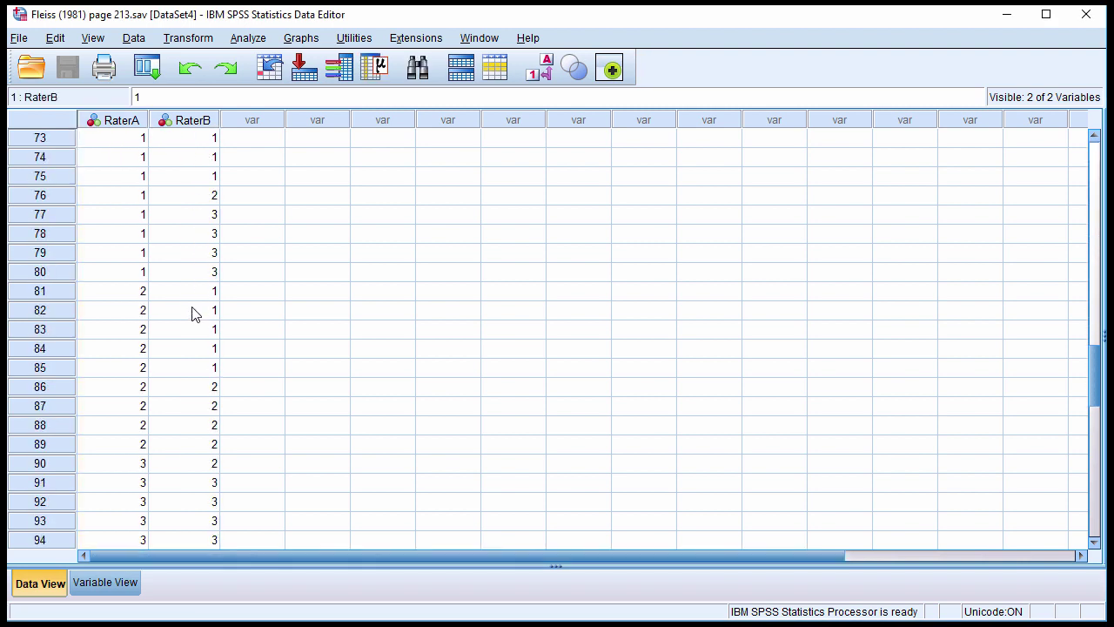
pyautogui.scroll(-3, 194, 313)
pyautogui.scroll(20, 194, 314)
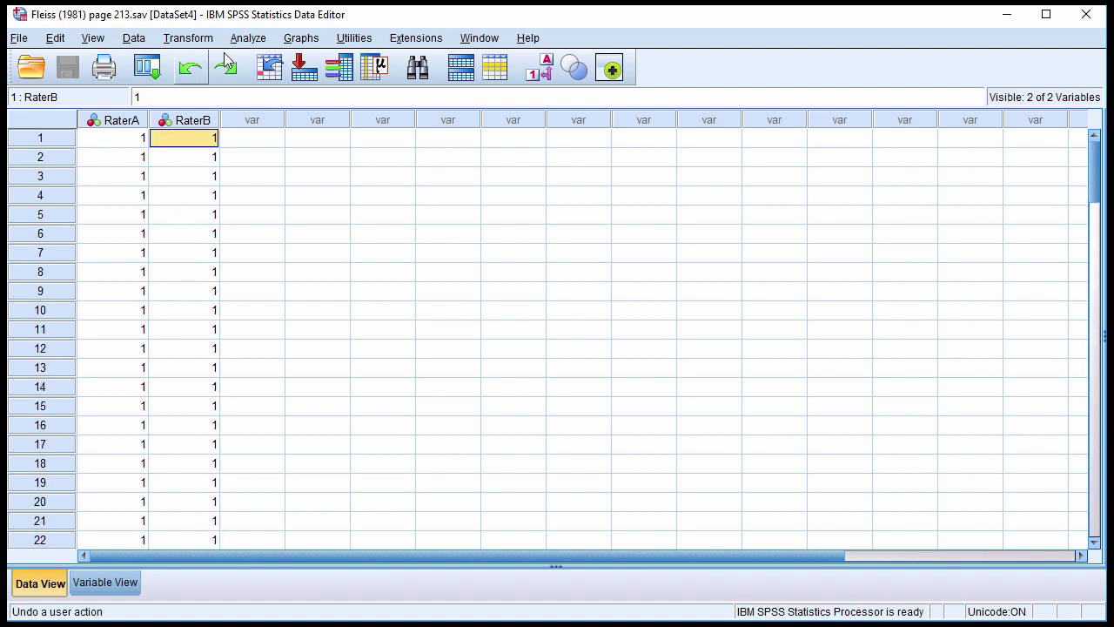
# Set up Crosstabs with RaterA in Row(s) and RaterB in Column(s)
pyautogui.click(248, 39)
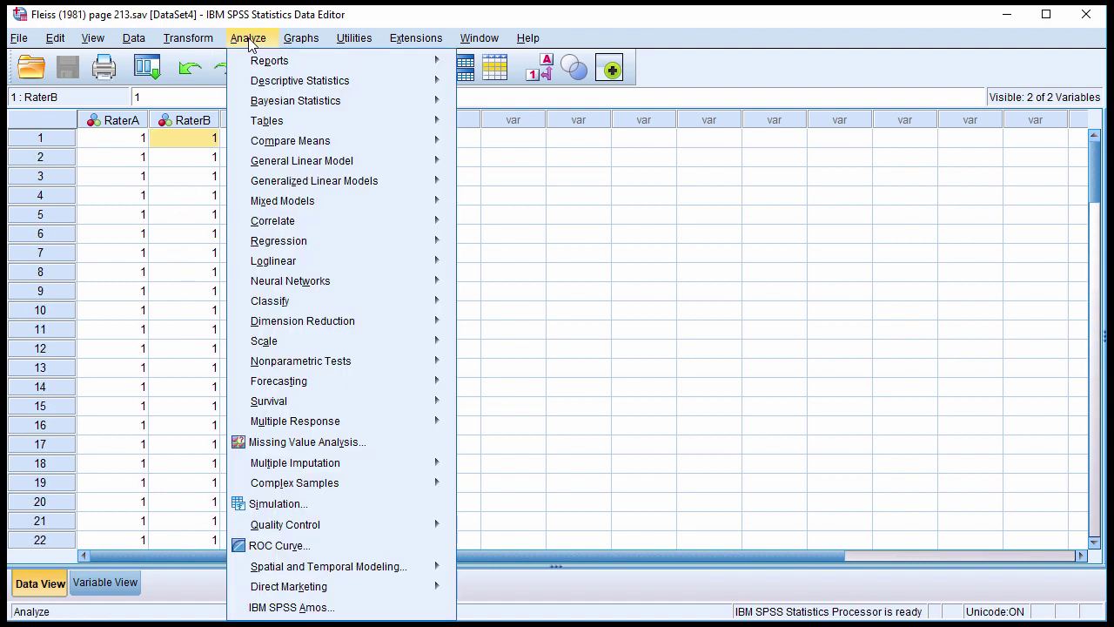
pyautogui.moveTo(348, 85)
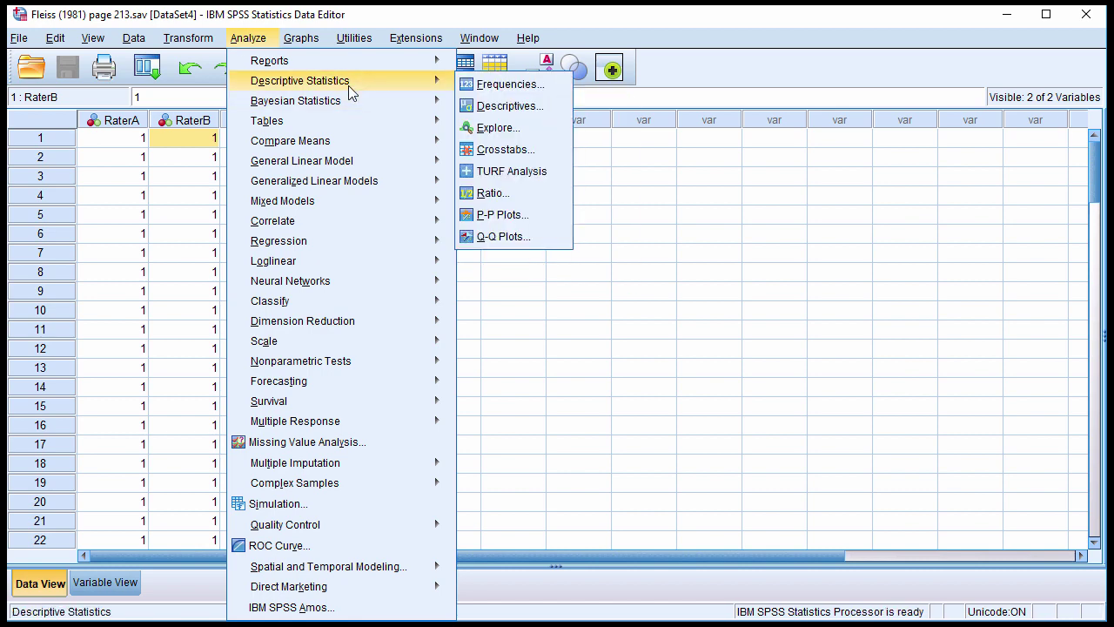
pyautogui.click(501, 150)
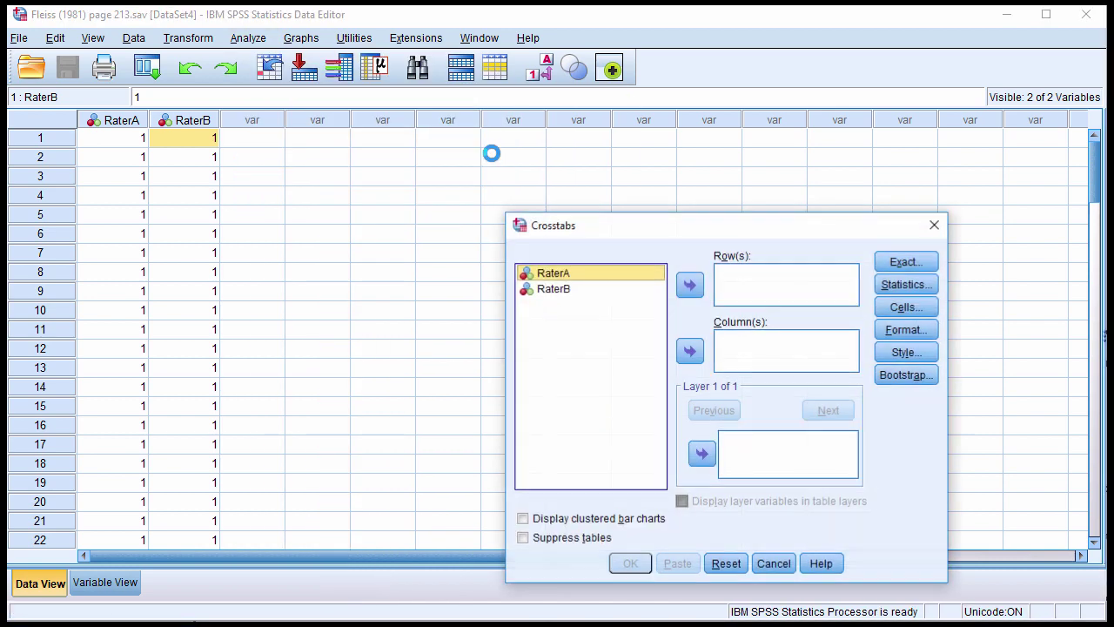
pyautogui.click(687, 293)
pyautogui.click(554, 274)
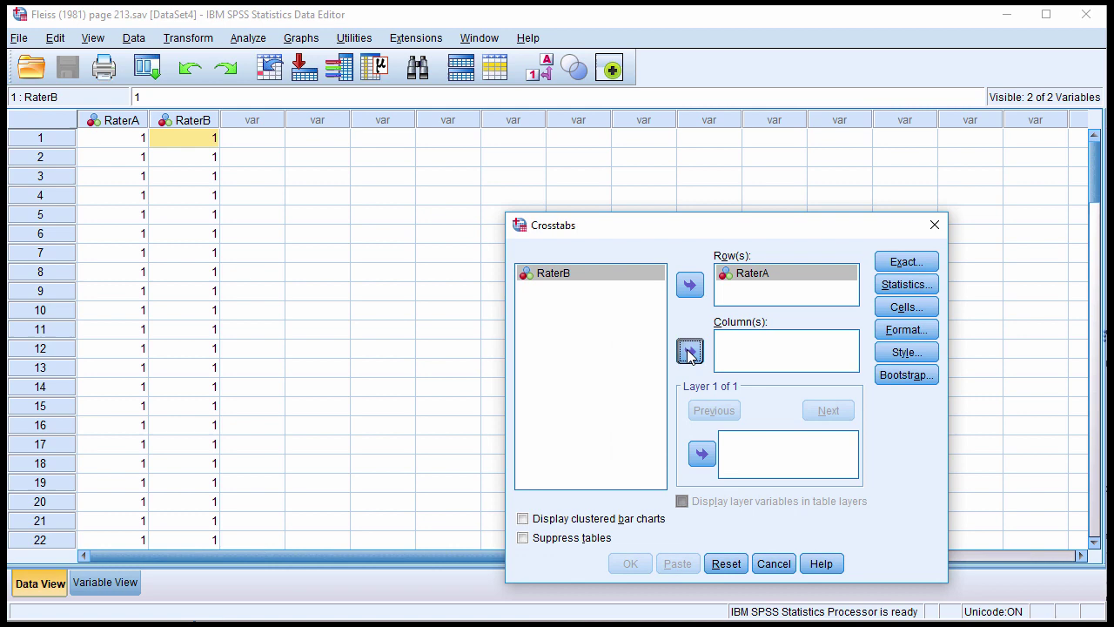
pyautogui.click(689, 351)
# Turn on the Kappa statistic and run the crosstabulation
pyautogui.moveTo(683, 240); pyautogui.dragTo(428, 133)
pyautogui.click(652, 179)
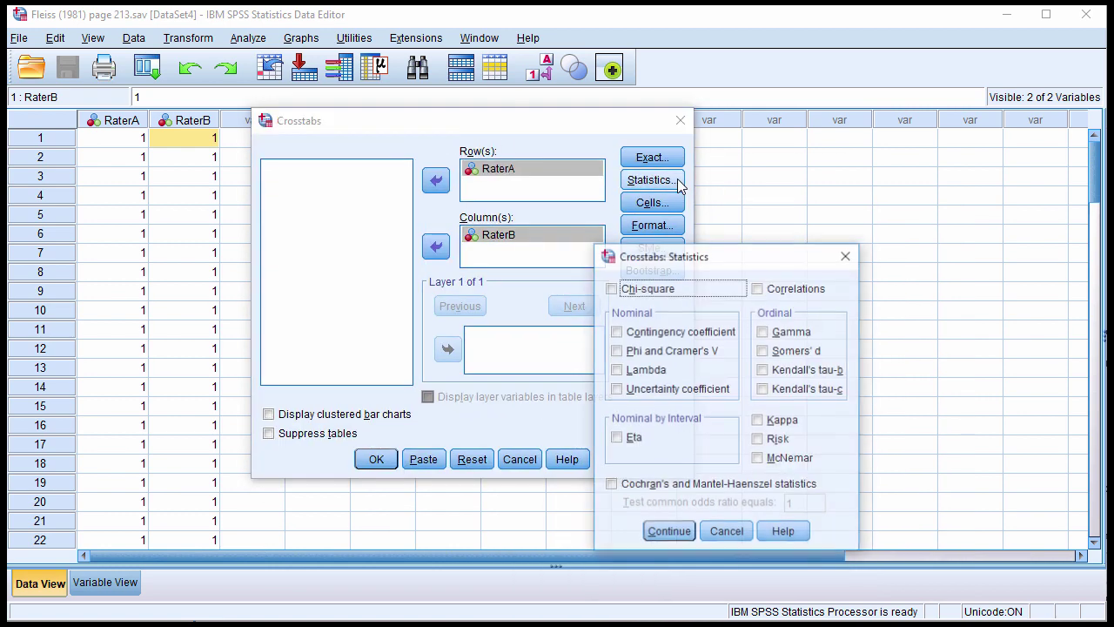
pyautogui.click(774, 425)
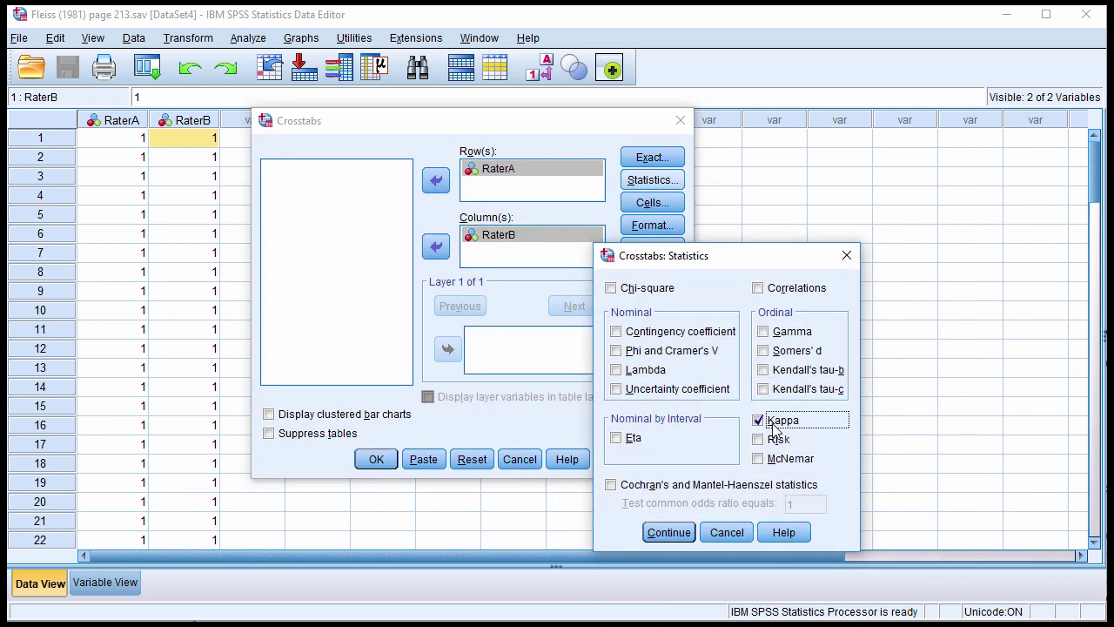
pyautogui.click(667, 533)
pyautogui.click(375, 460)
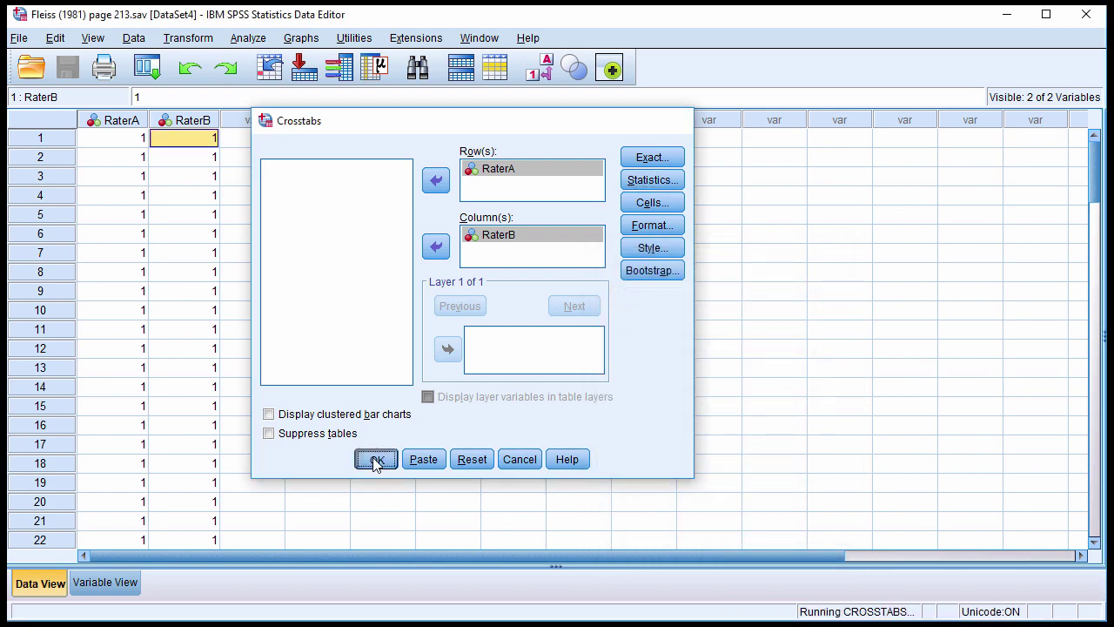
# Maximize the Output Viewer and scroll to the Symmetric Measures table showing Kappa .676, SE .088
pyautogui.doubleClick(510, 94)
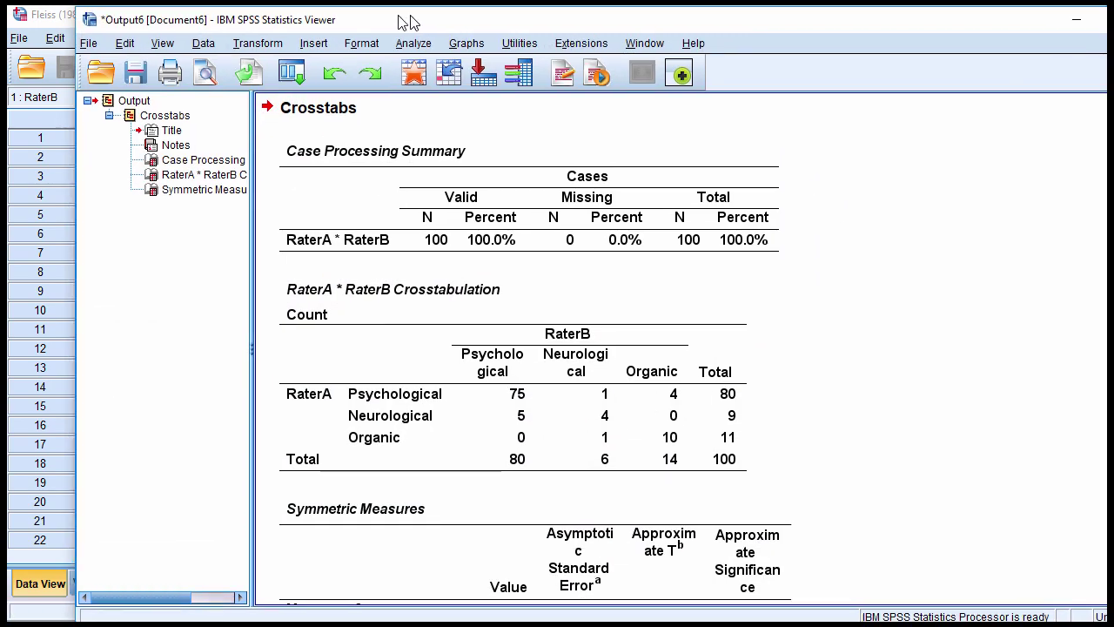
pyautogui.scroll(-3, 810, 422)
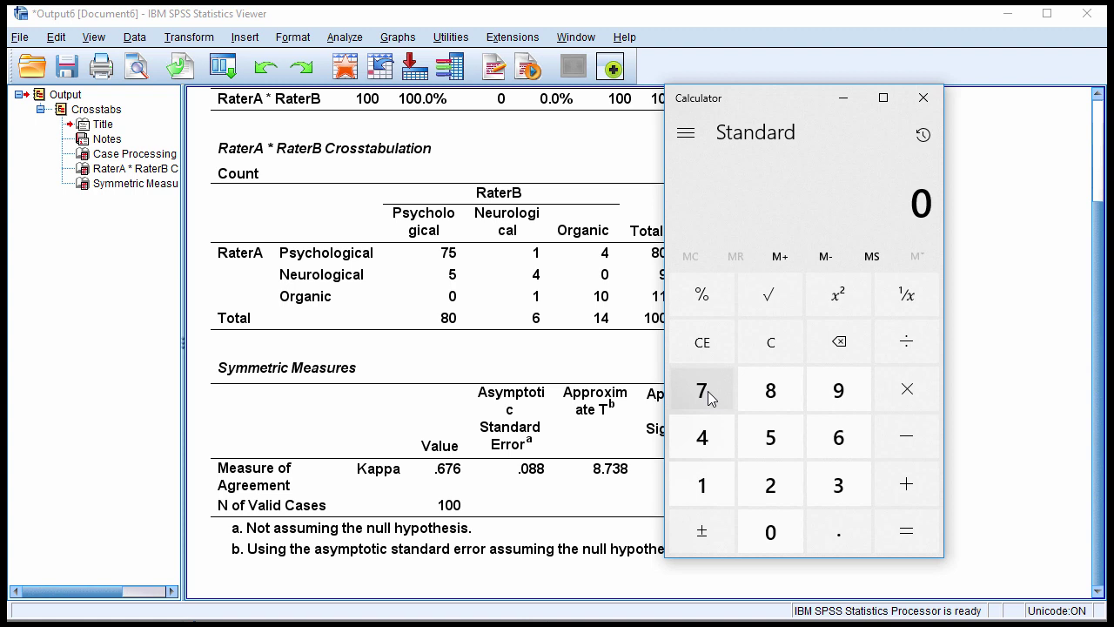
# Compute the upper 95% bound: .088 × 1.96 + .676 = 0.84848
pyautogui.write('.088*')
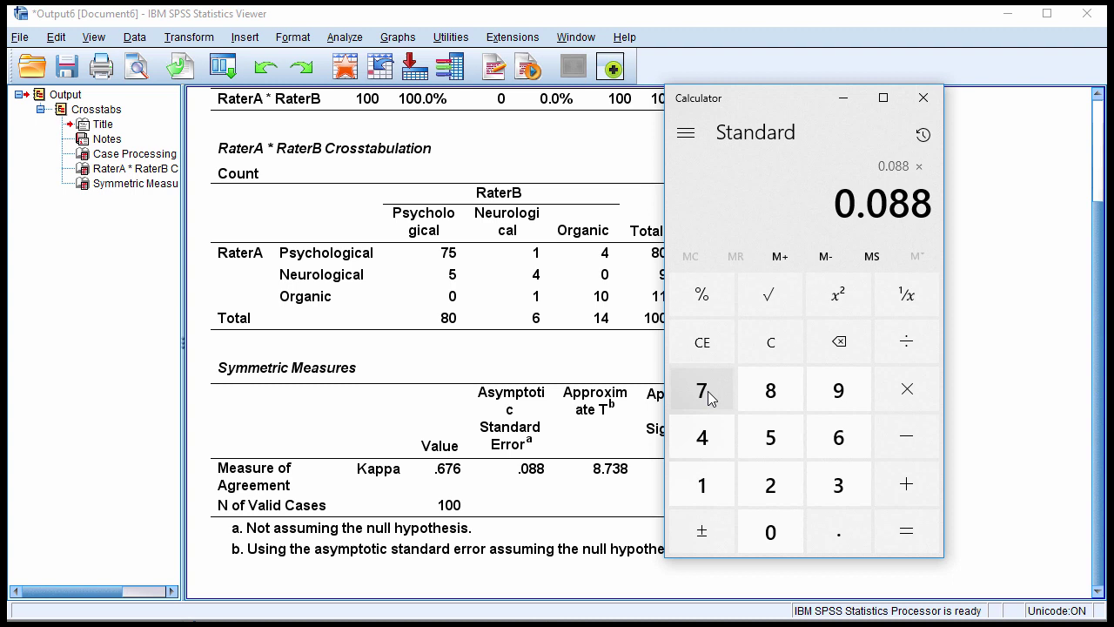
pyautogui.write('1.96')
pyautogui.press('Return')
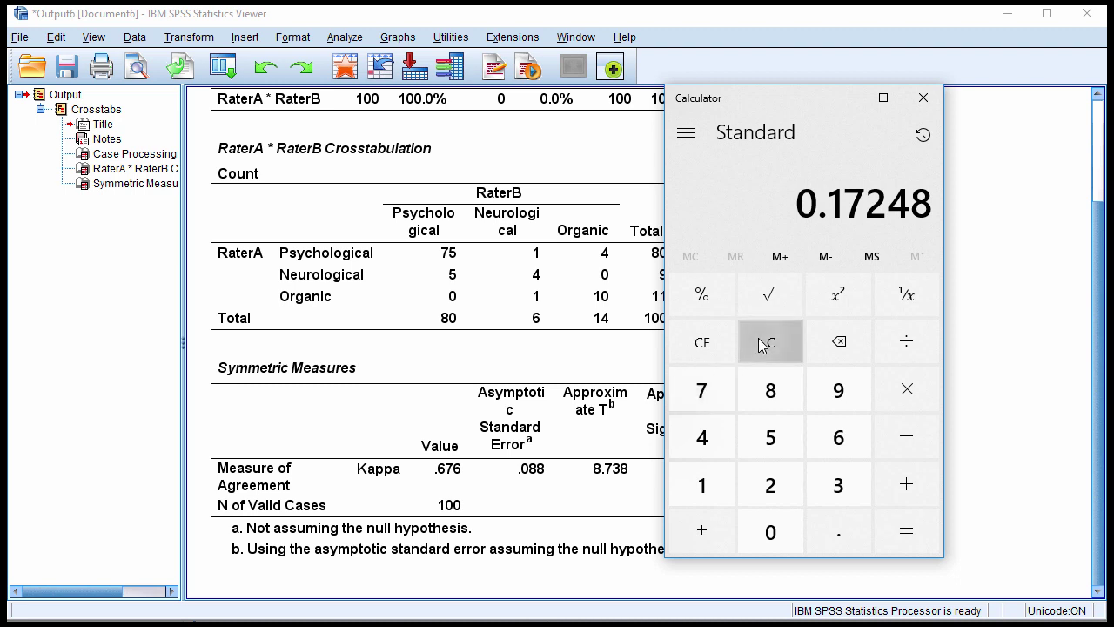
pyautogui.click(471, 440)
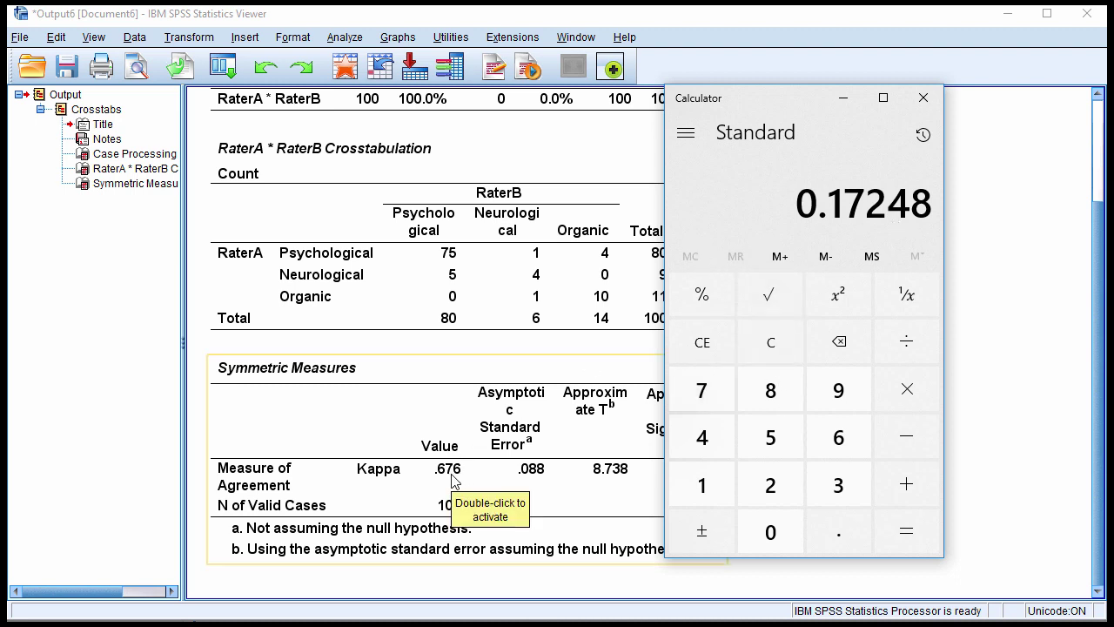
pyautogui.press('+')
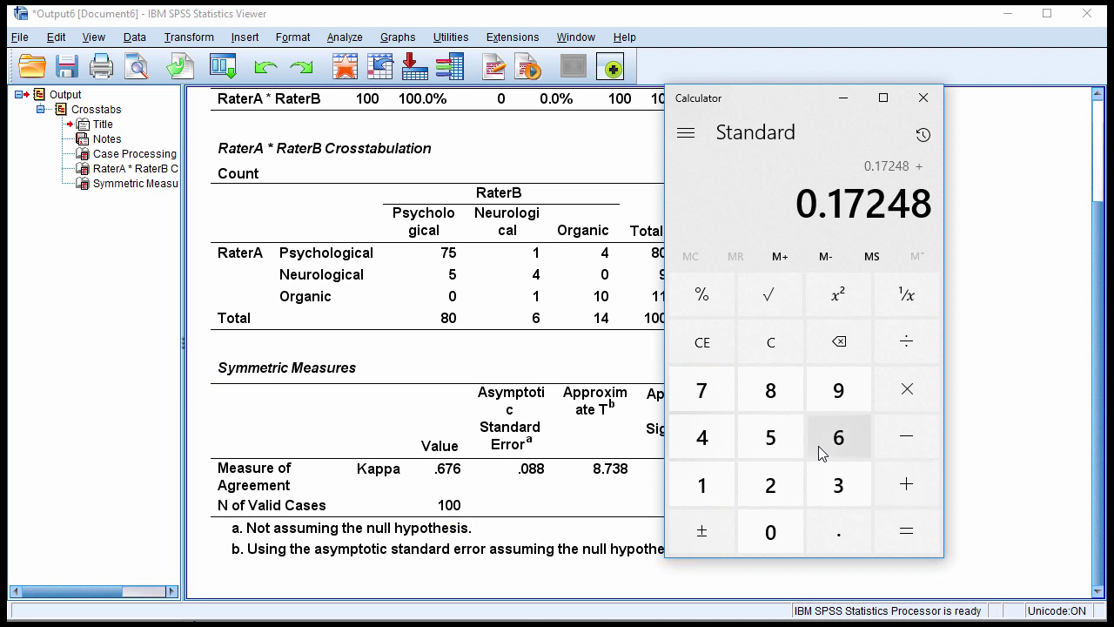
pyautogui.write('.676')
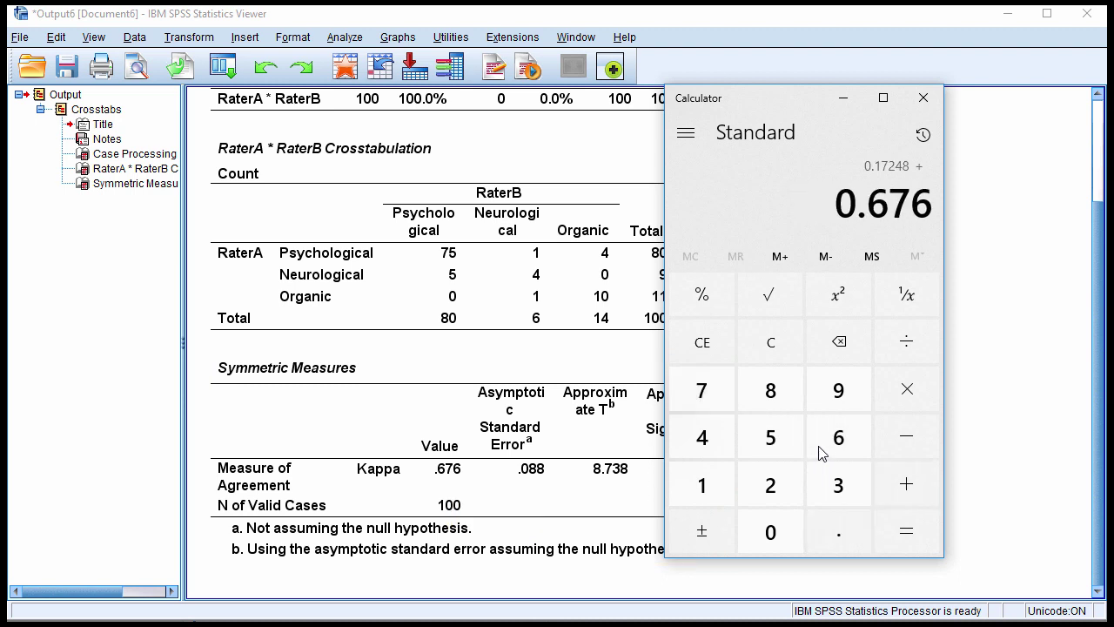
pyautogui.press('Return')
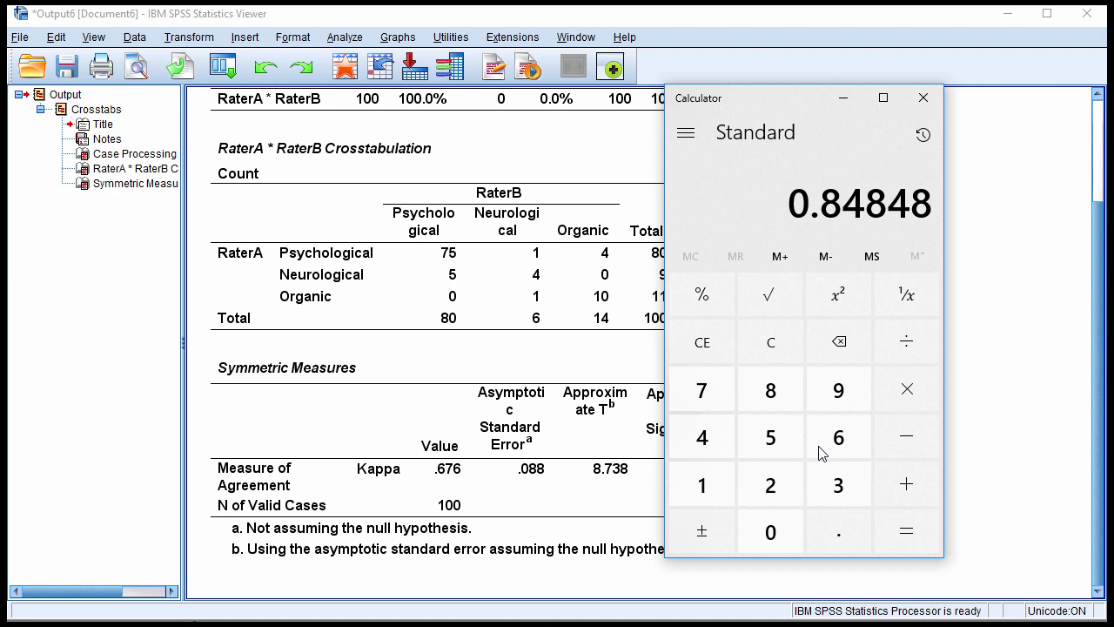
# Compute the lower 95% bound: .676 − 0.172 = 0.504
pyautogui.click(760, 349)
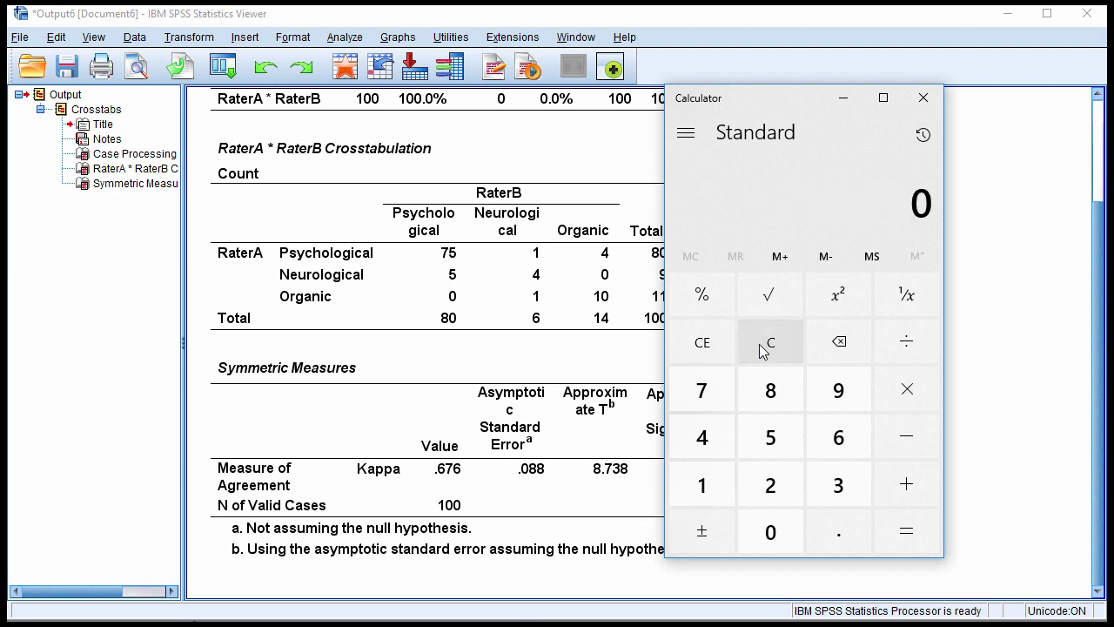
pyautogui.write('.6')
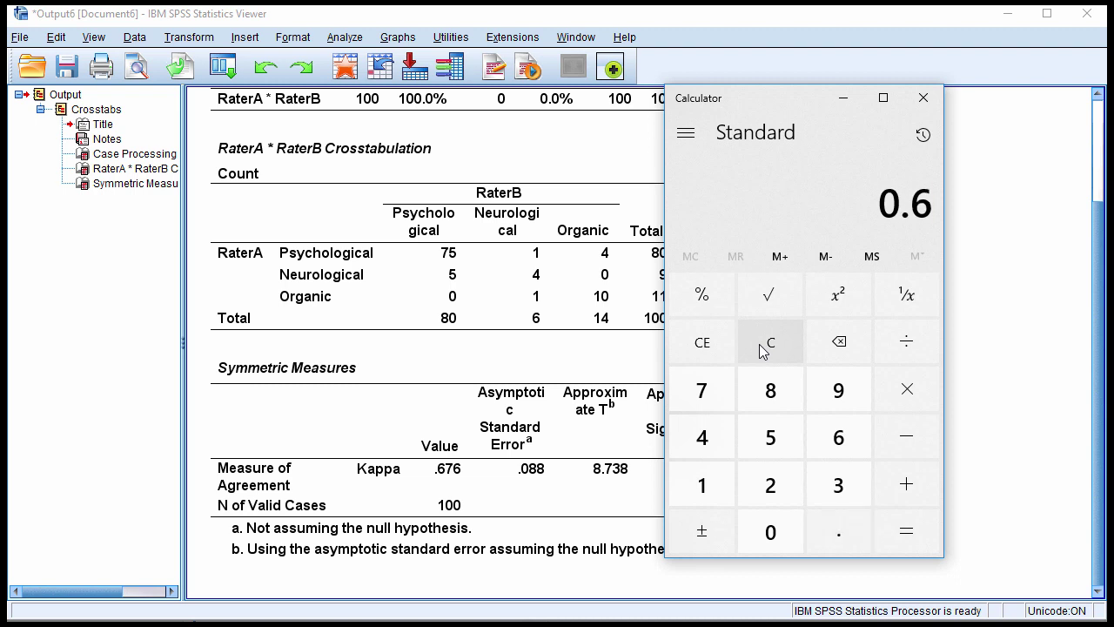
pyautogui.write('76 - 0.172')
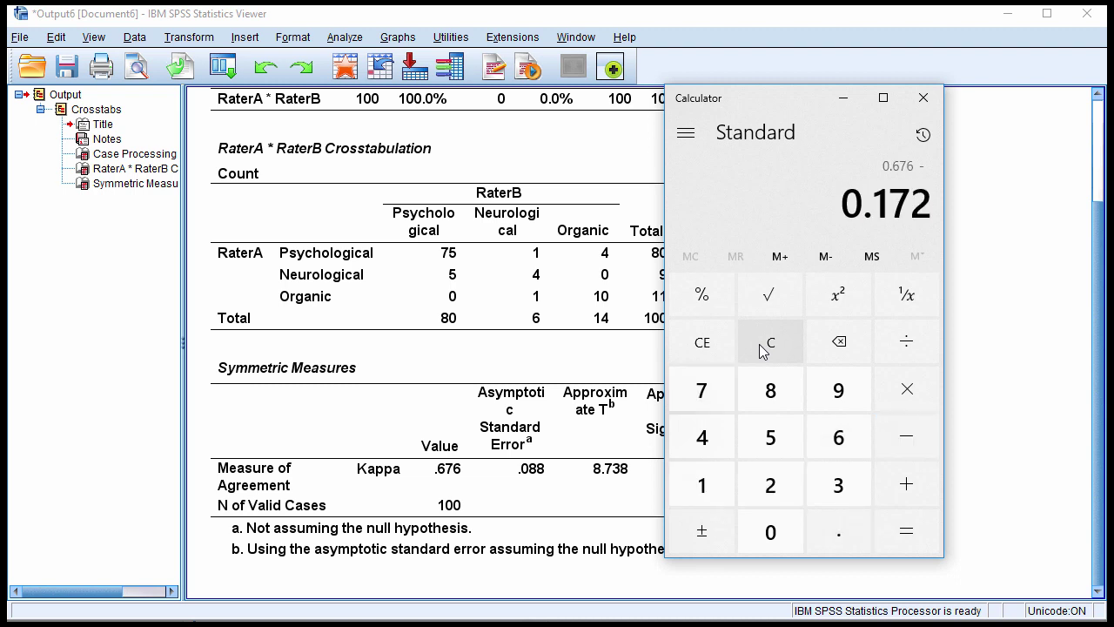
pyautogui.press('Return')
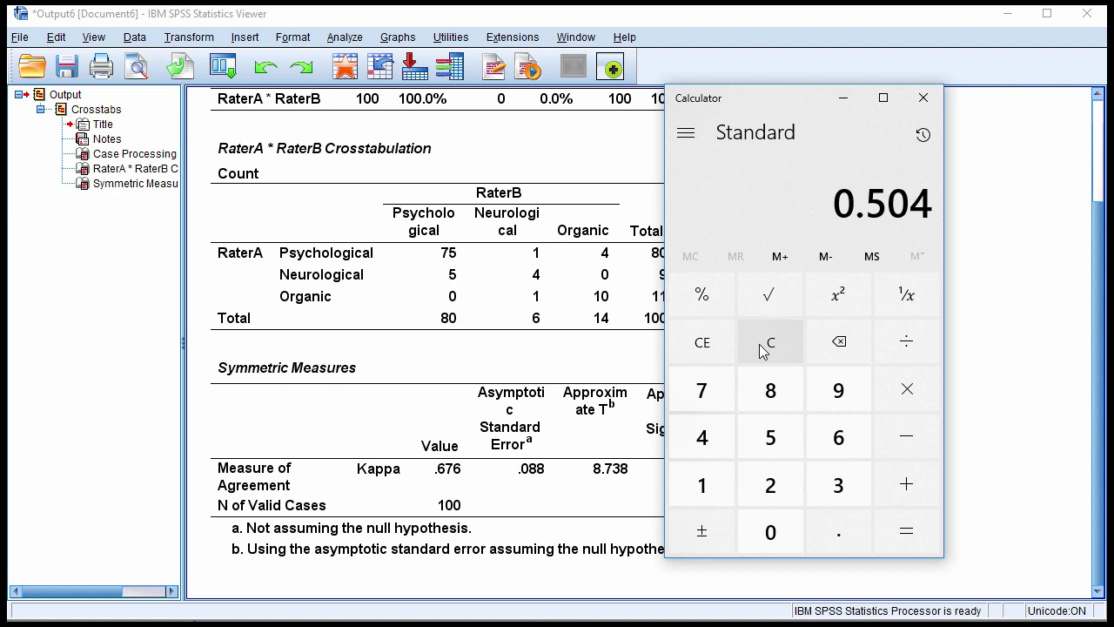
# Compute the upper 99% bound: .088 × 2.58 + .676 = 0.90304
pyautogui.click(764, 349)
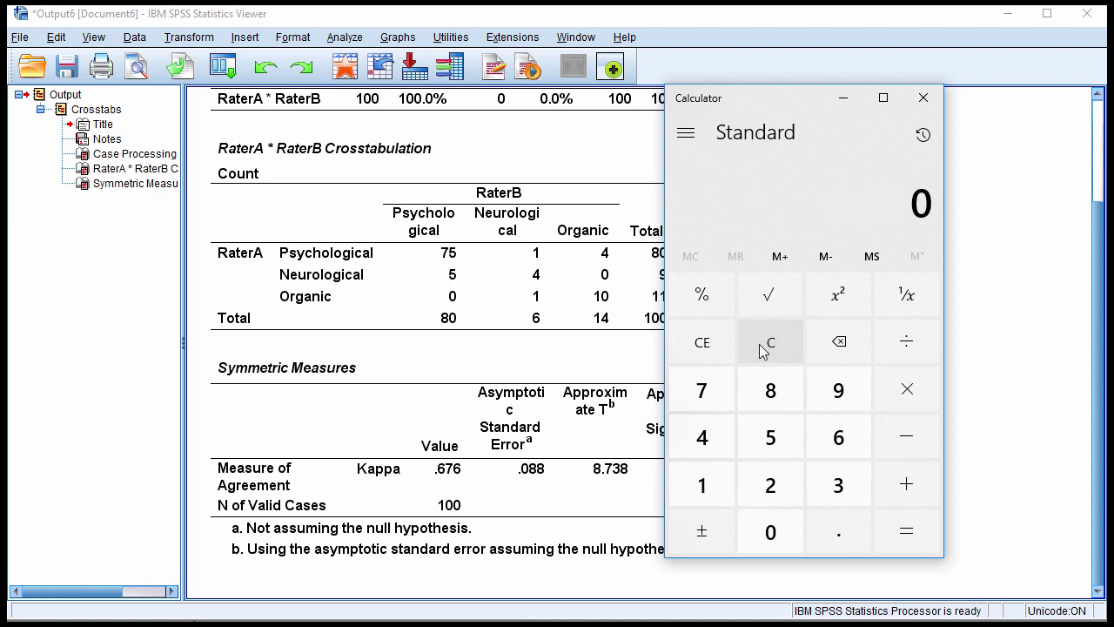
pyautogui.write('.088')
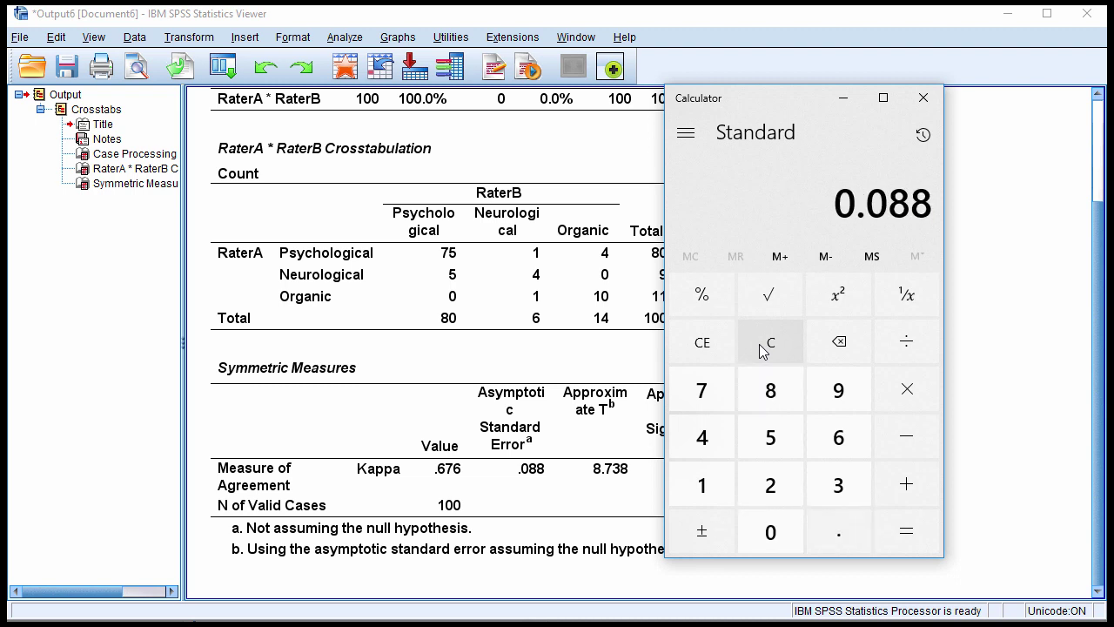
pyautogui.click(526, 487)
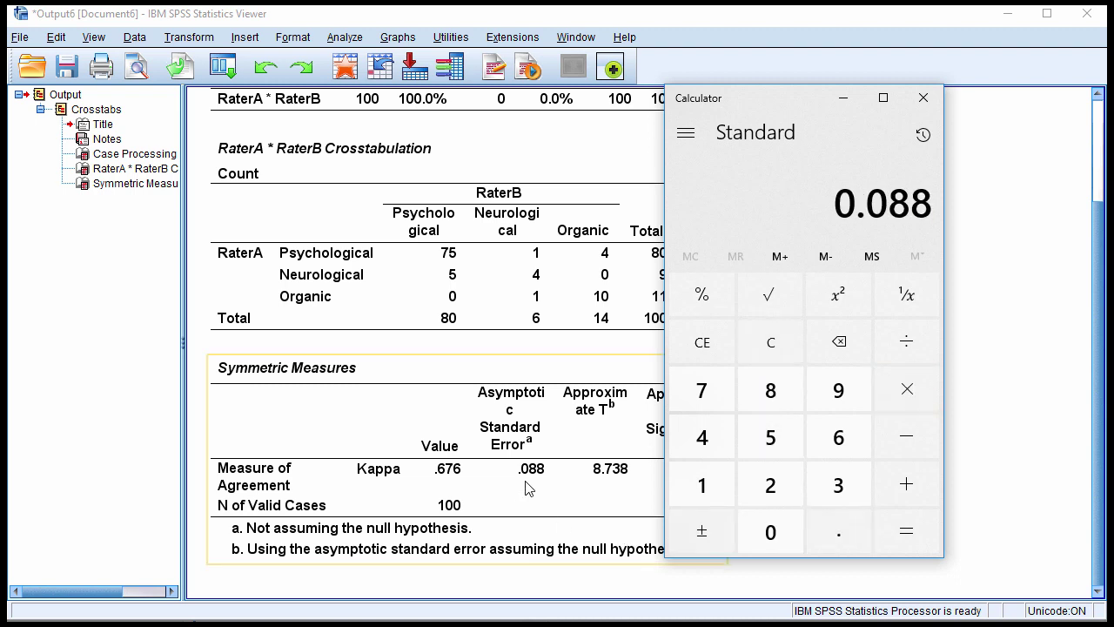
pyautogui.press('*')
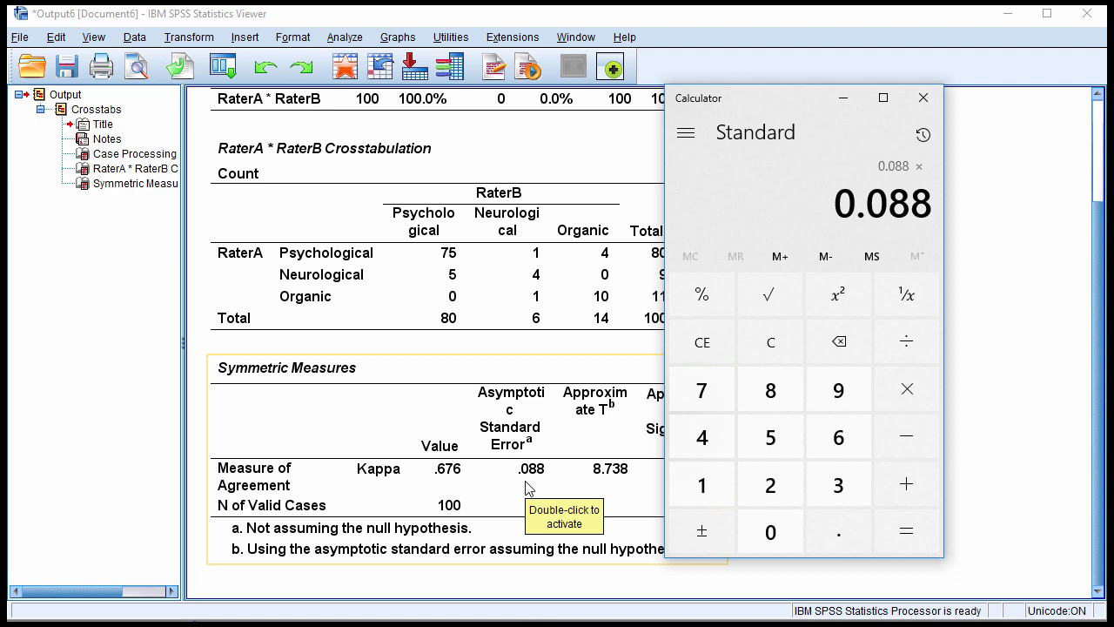
pyautogui.write('2.58')
pyautogui.press('Return')
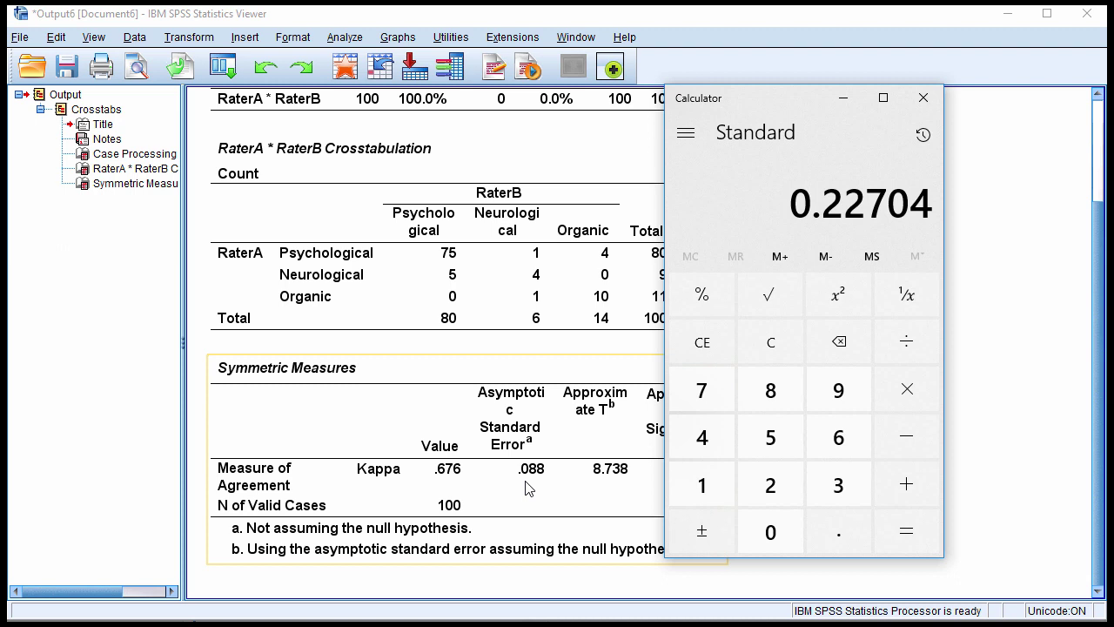
pyautogui.press('+')
pyautogui.write('.67')
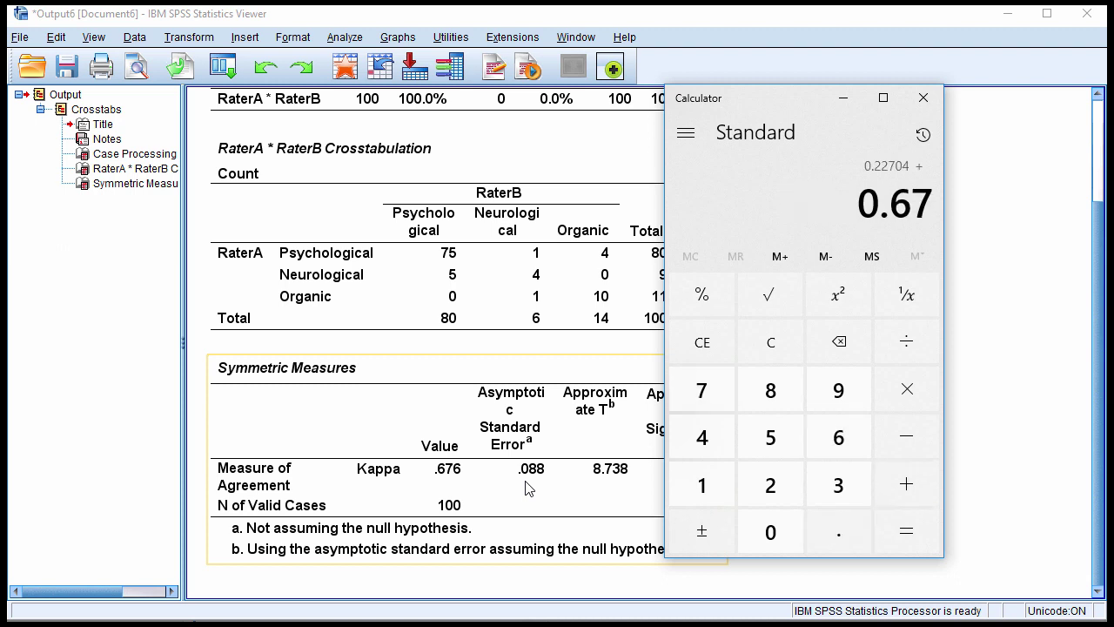
pyautogui.write('6')
pyautogui.press('Return')
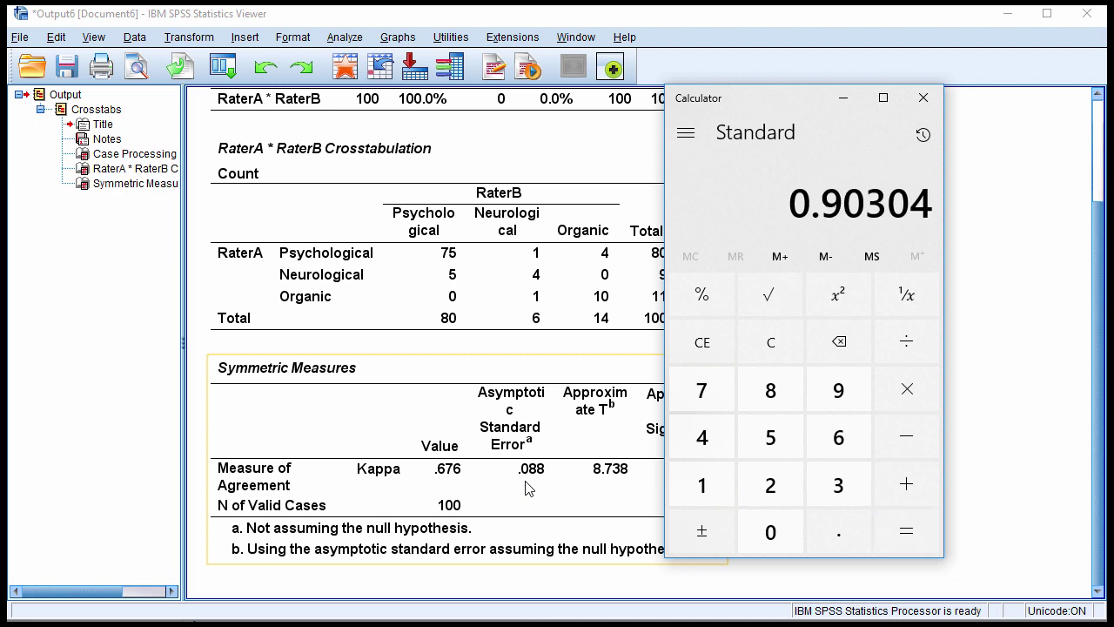
# Compute the 99% margin 2.58 × 0.088 = 0.22704
pyautogui.click(771, 350)
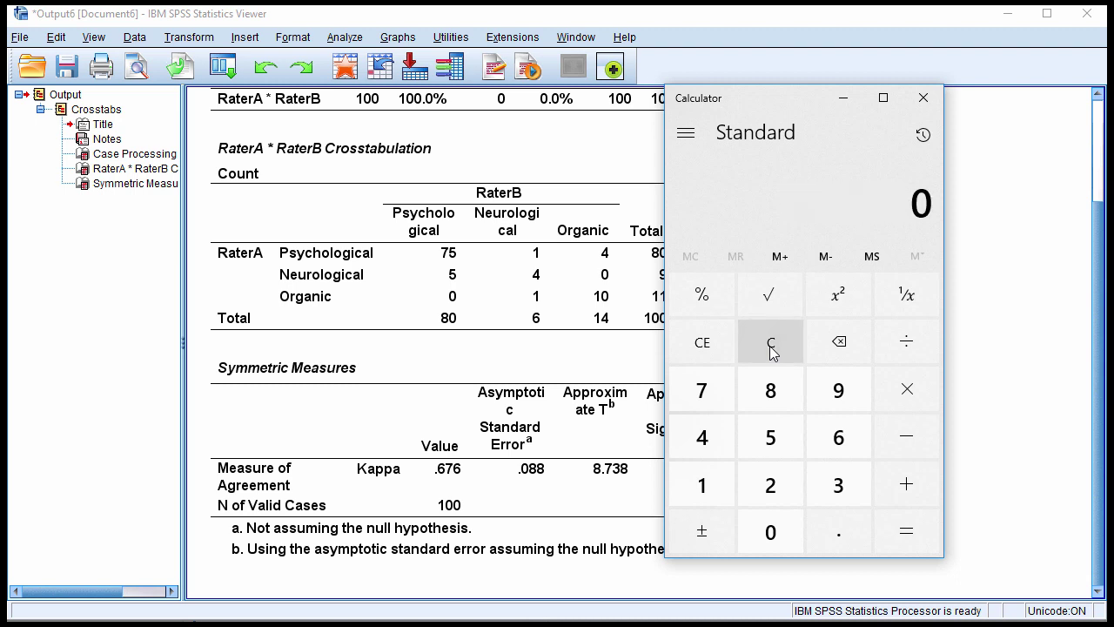
pyautogui.write('2.58')
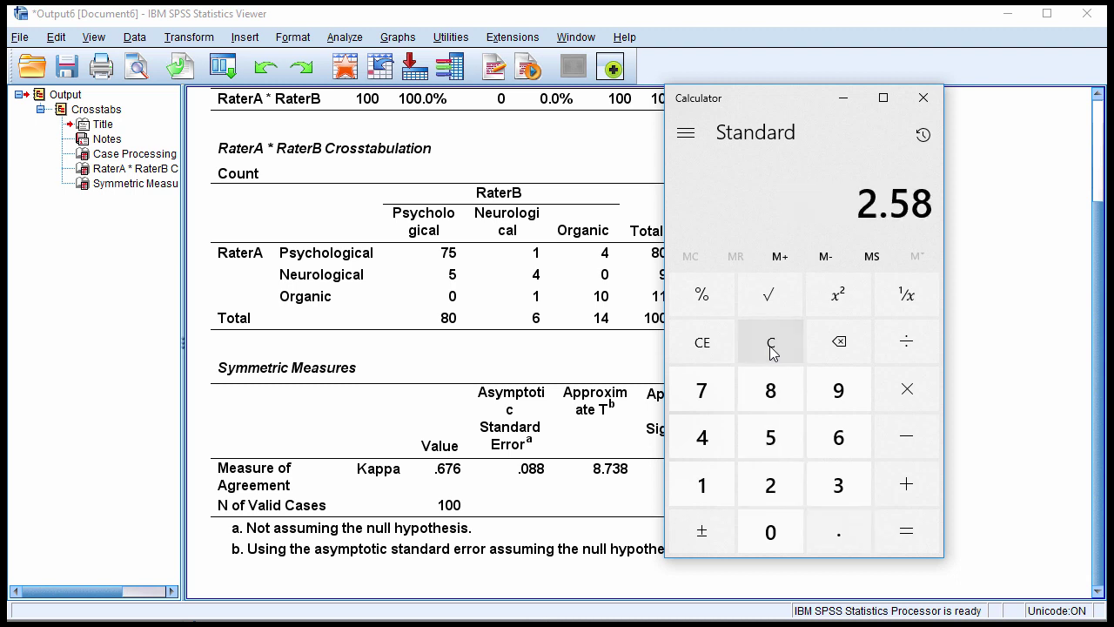
pyautogui.press('*')
pyautogui.write('0.088')
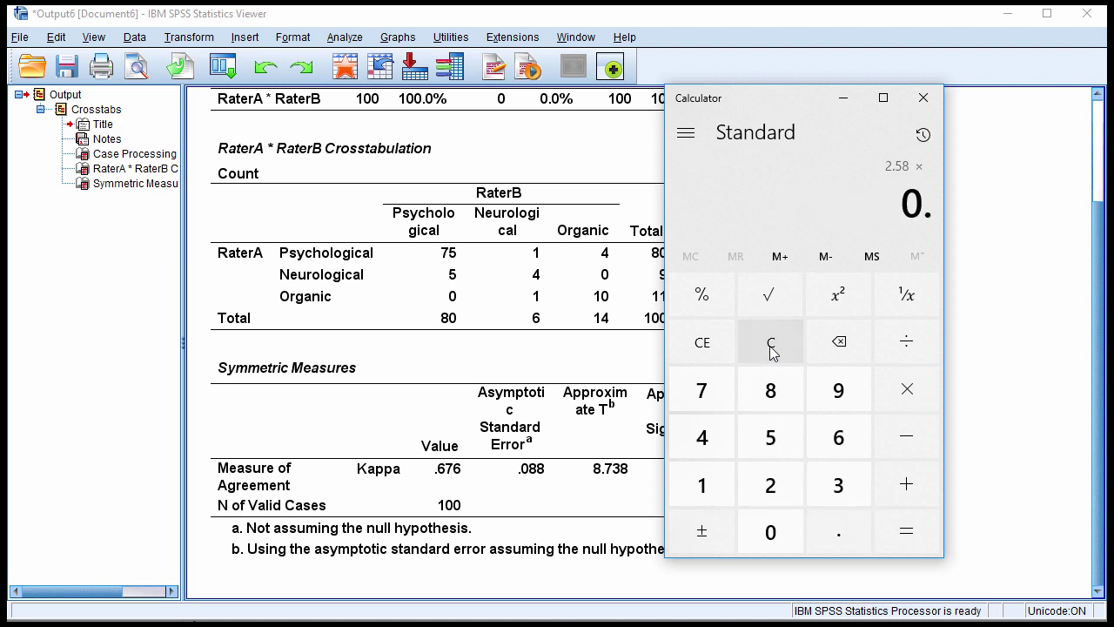
pyautogui.press('Return')
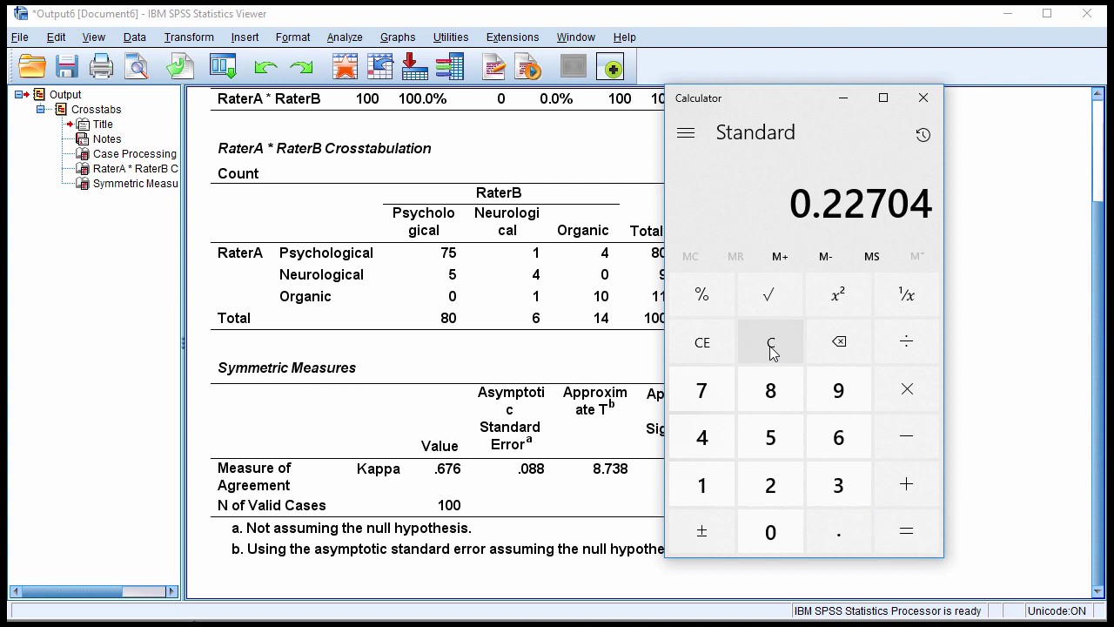
# Compute the lower 99% bound 0.676 − 0.227 = 0.449, then clear the calculator
pyautogui.click(770, 352)
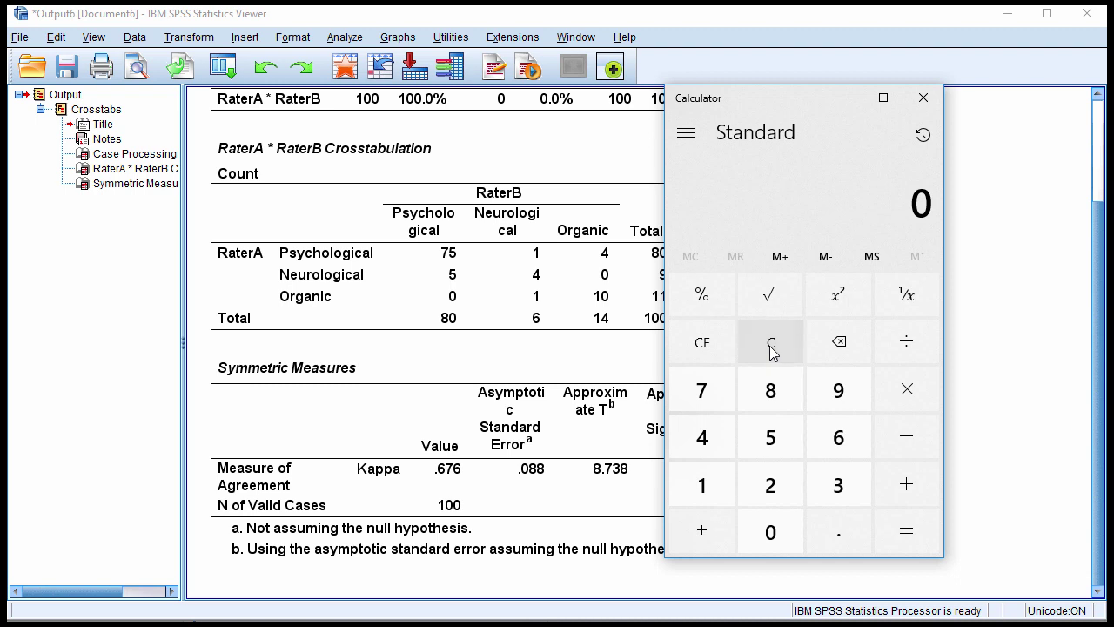
pyautogui.click(385, 397)
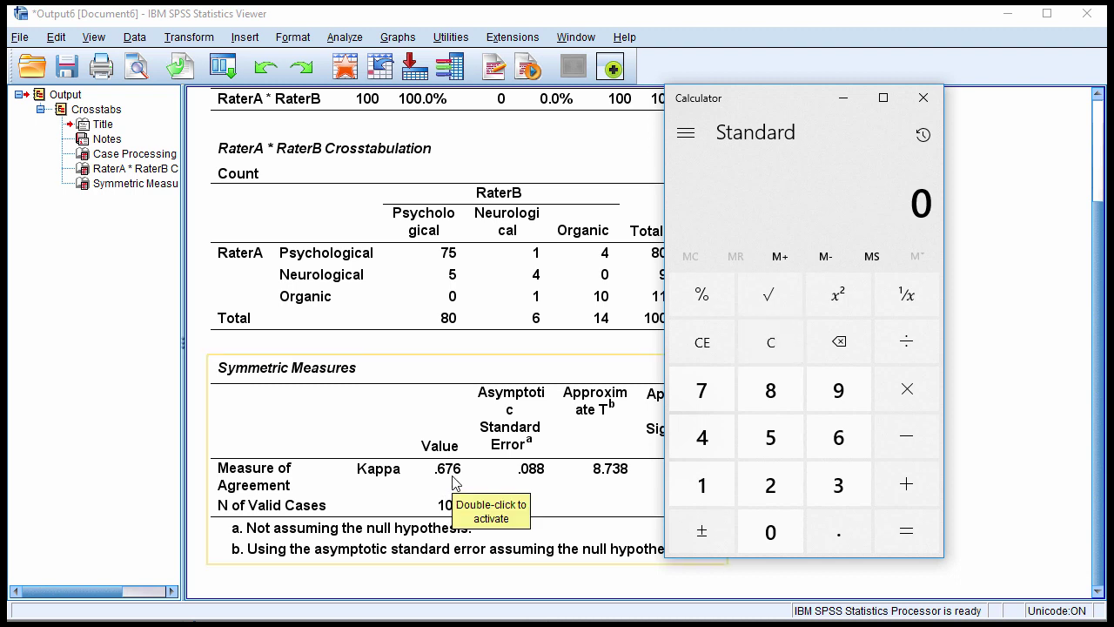
pyautogui.write('0.676 - 0.227')
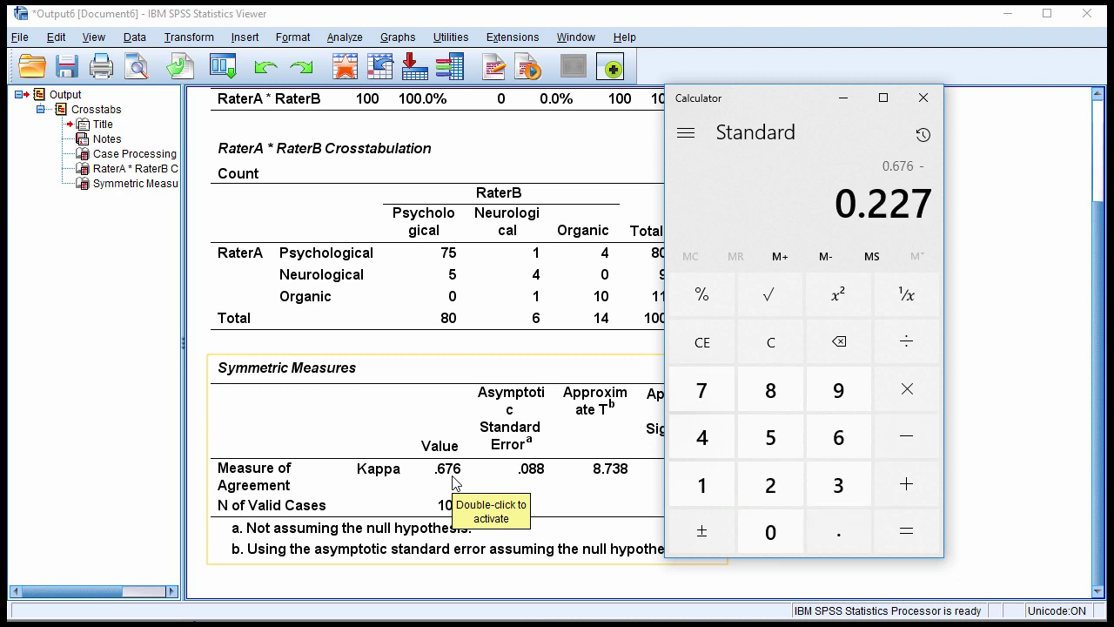
pyautogui.press('Return')
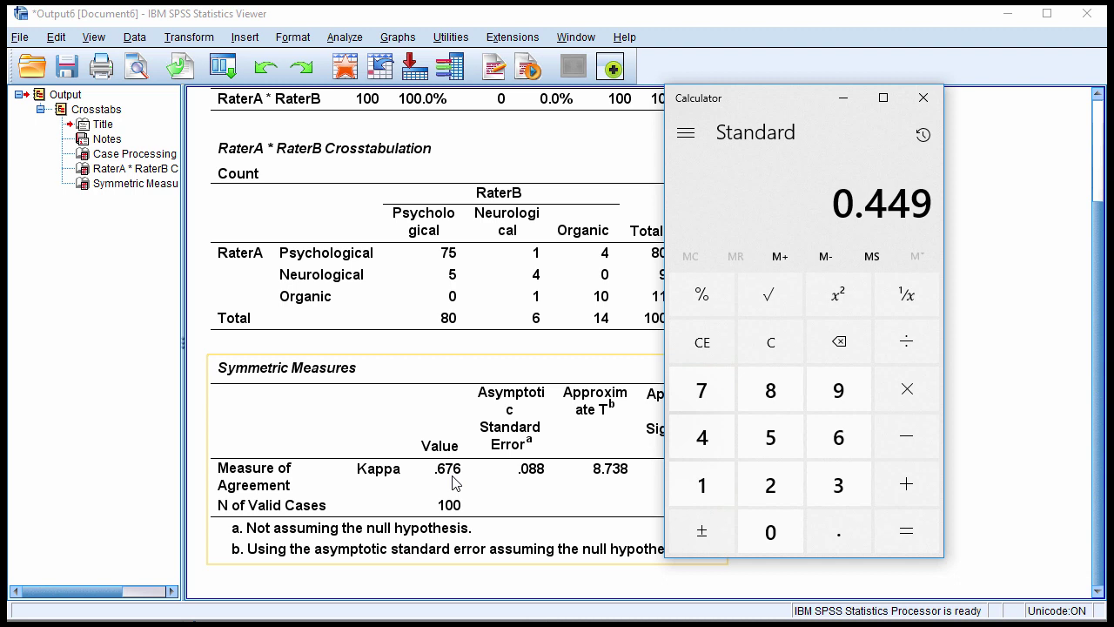
pyautogui.click(770, 347)
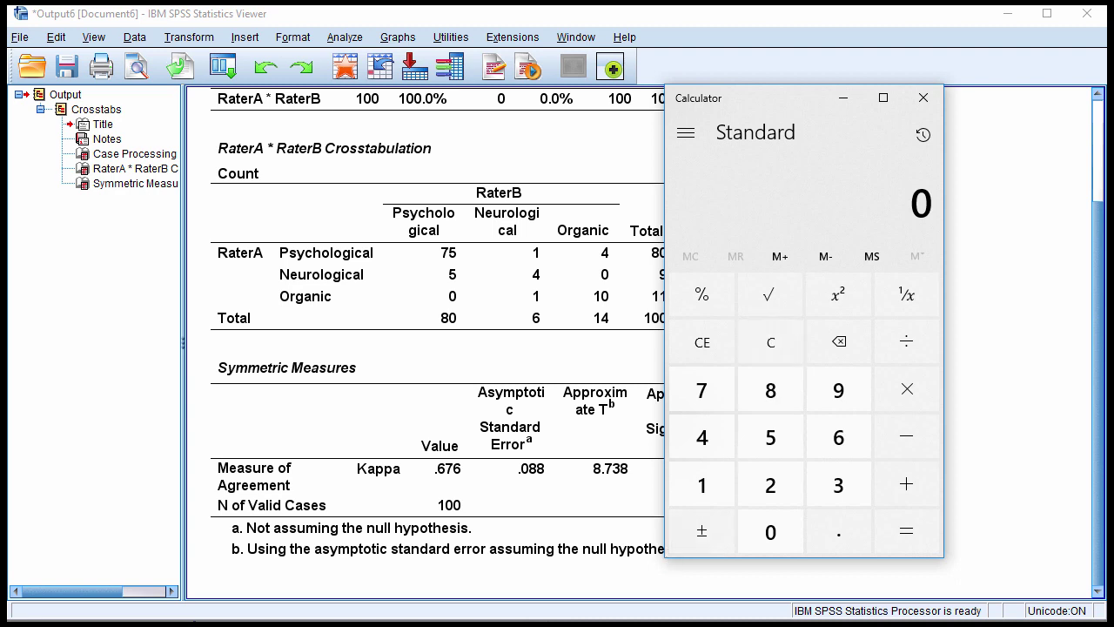
# Switch to the Handbook e-book in Chrome and advance to the copyright page
pyautogui.hotkey('alt', 'Tab')
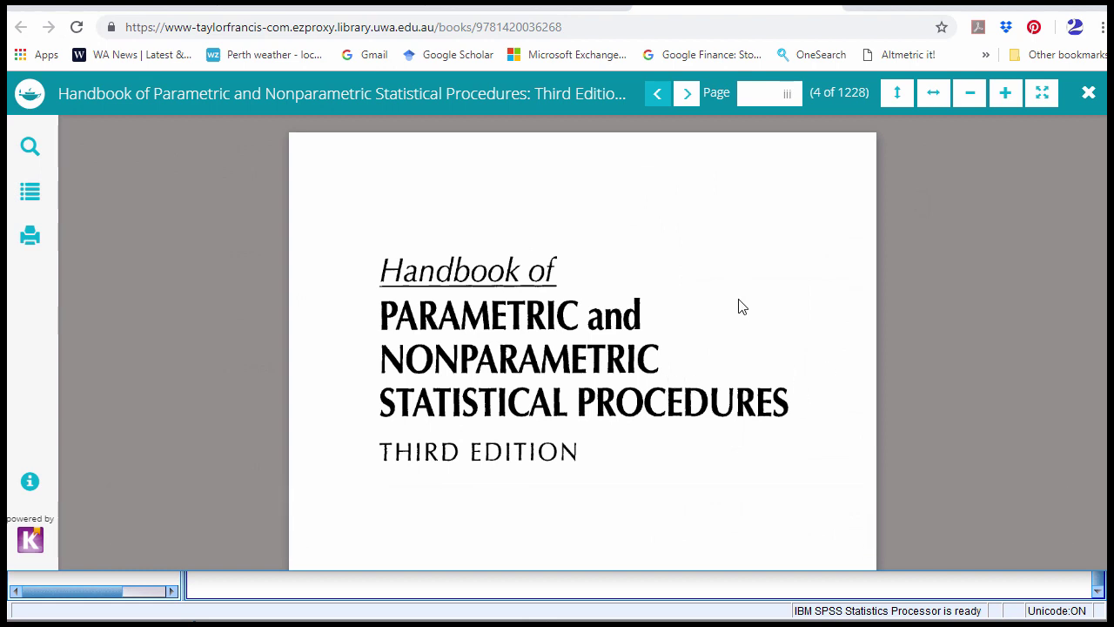
pyautogui.scroll(-3, 738, 306)
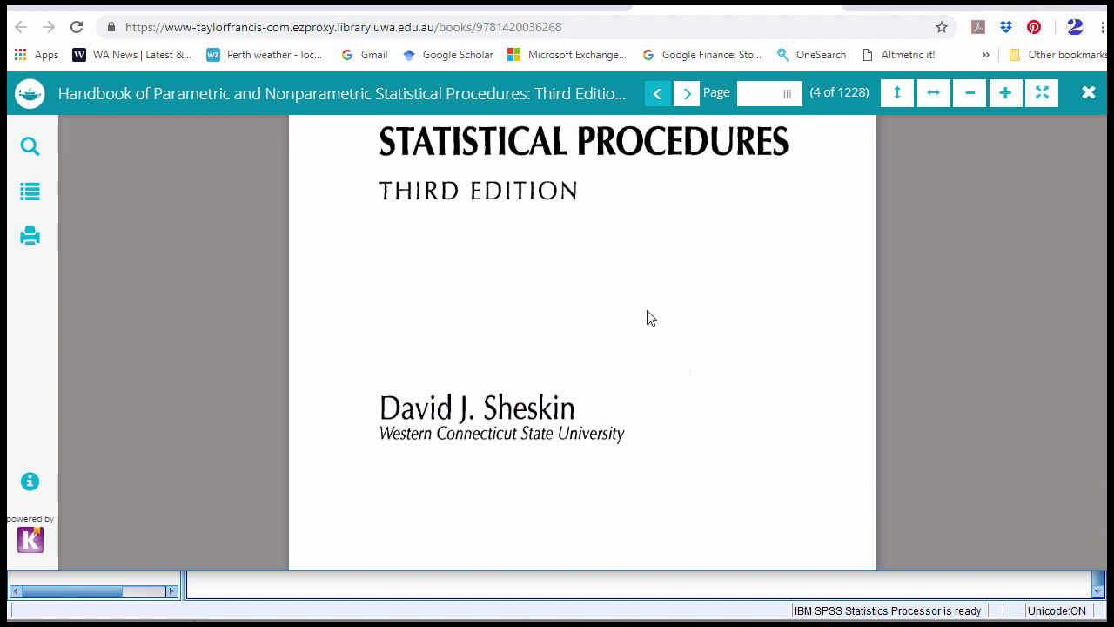
pyautogui.scroll(-3, 670, 305)
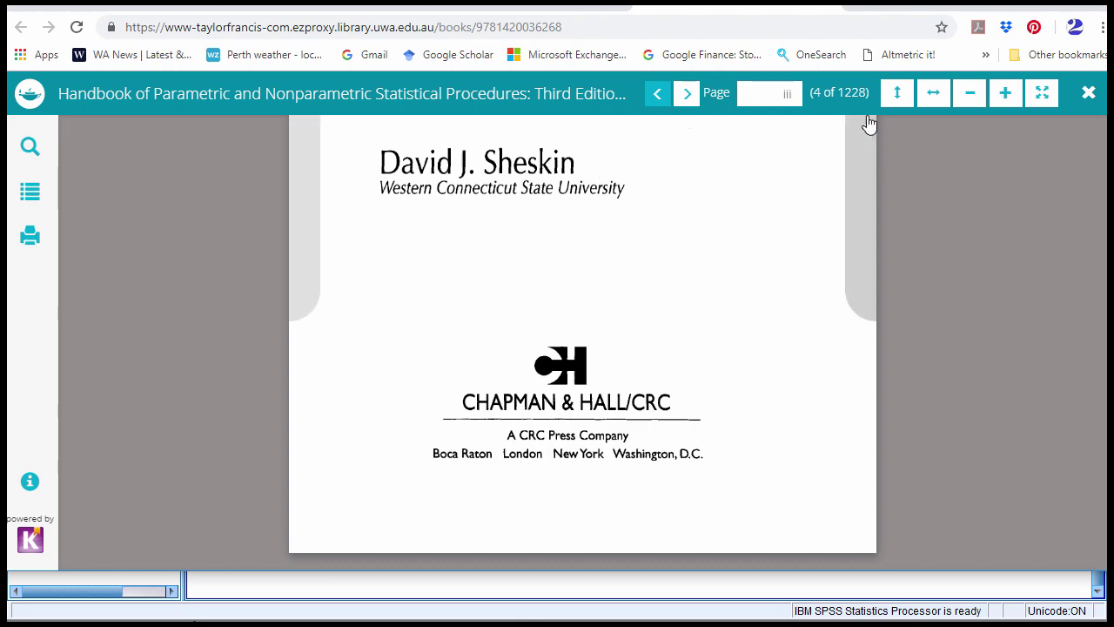
pyautogui.click(686, 93)
pyautogui.scroll(-5, 724, 331)
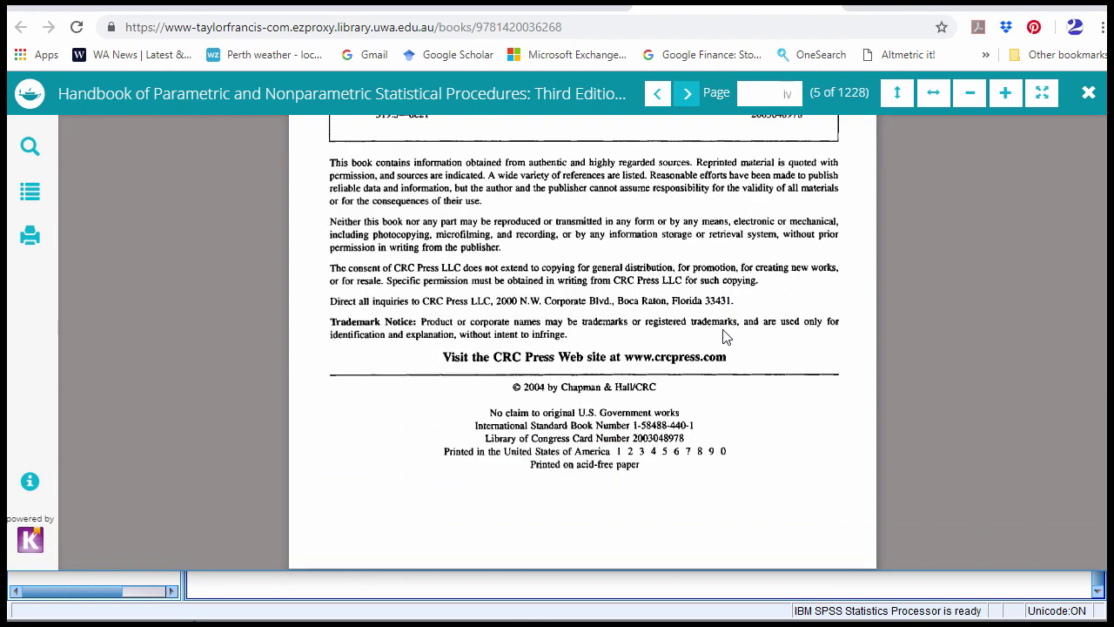
# Select the '2004 by' copyright text and bring up its options
pyautogui.moveTo(525, 366); pyautogui.dragTo(567, 372)
pyautogui.rightClick(567, 375)
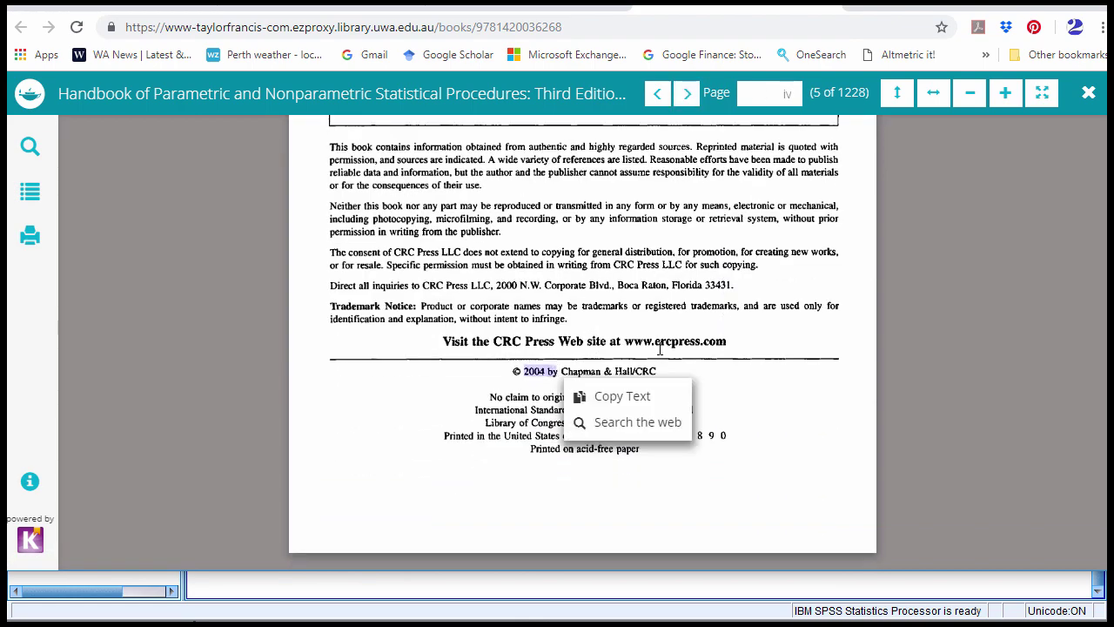
pyautogui.scroll(6, 663, 352)
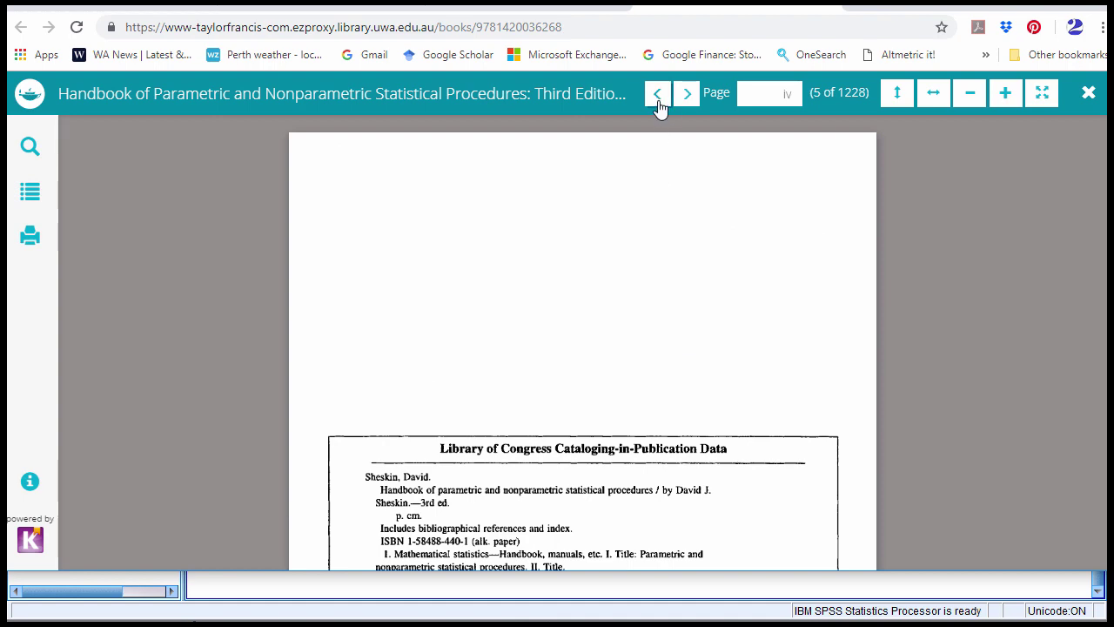